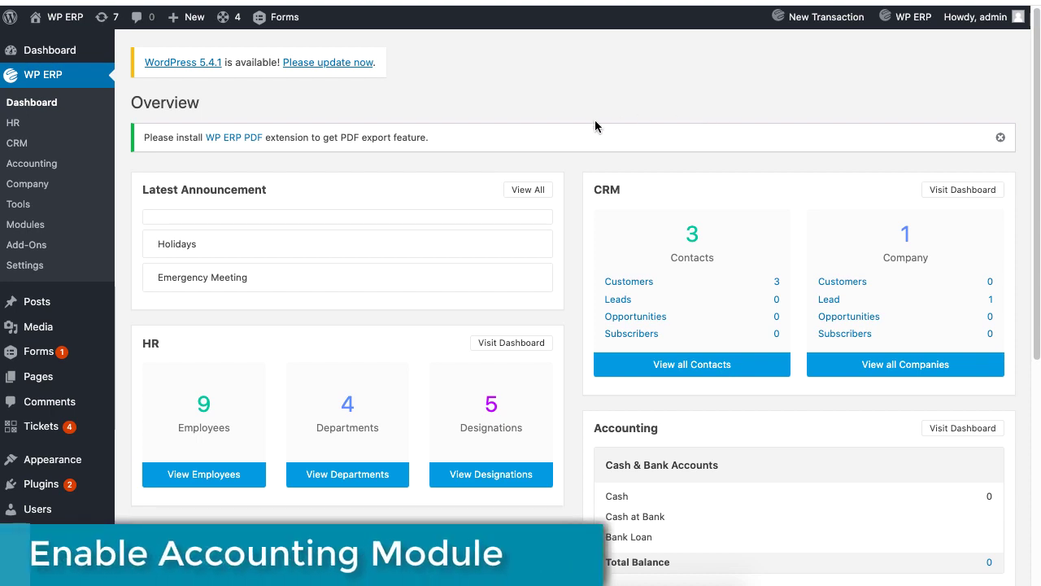
# Step: Enable the Accounting module from the WP ERP Modules list
pyautogui.click(25, 224)
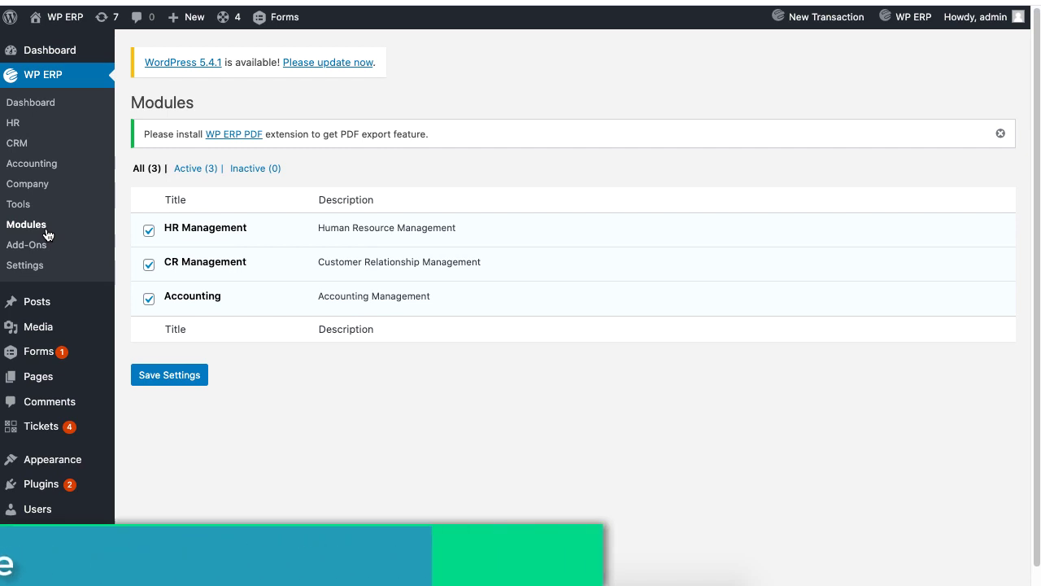
pyautogui.click(191, 298)
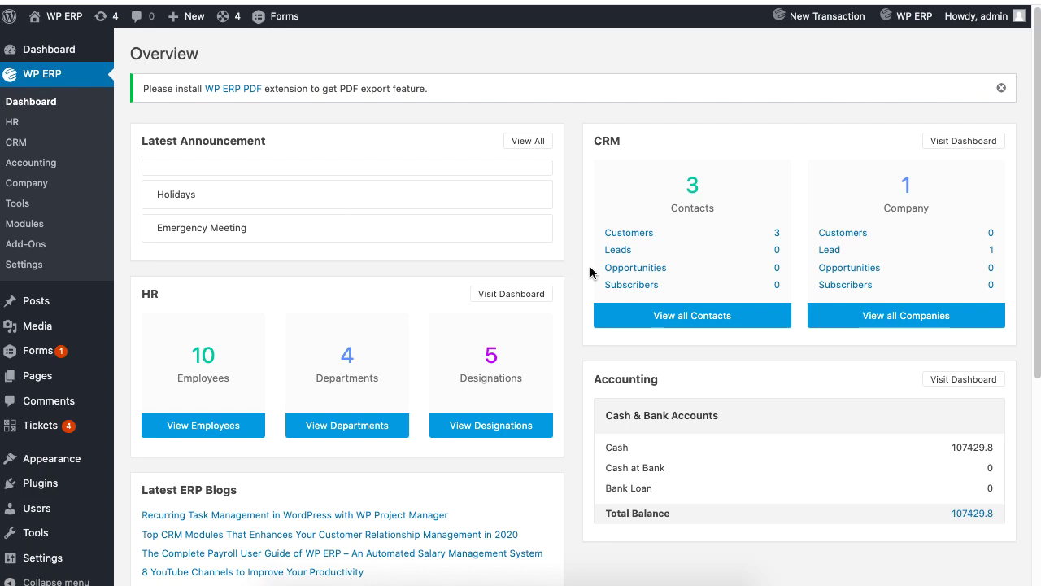
# Step: From the Accounting section, start a new Opening Balance entry for 2020
pyautogui.click(55, 168)
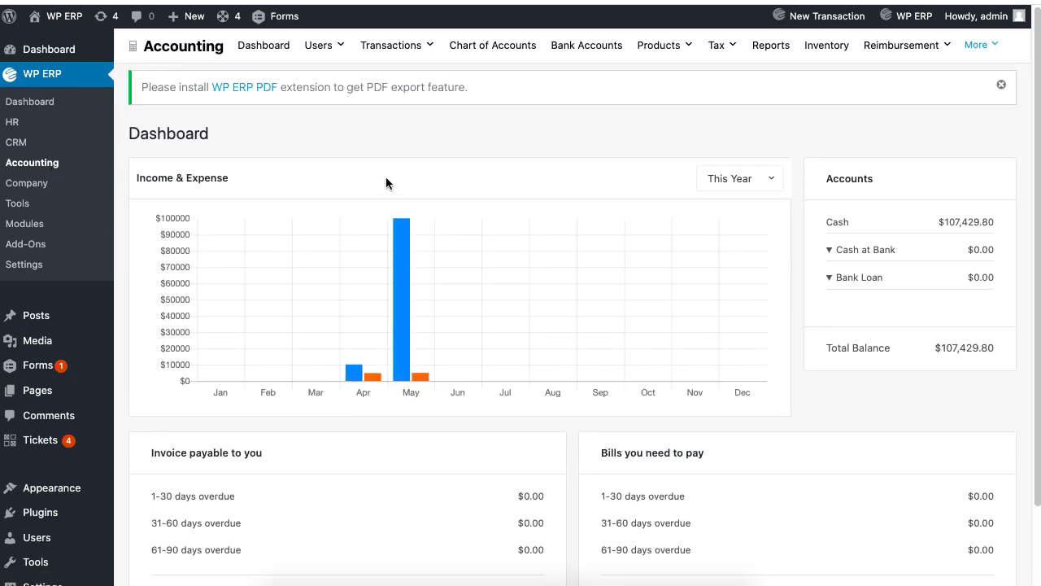
pyautogui.moveTo(819, 17)
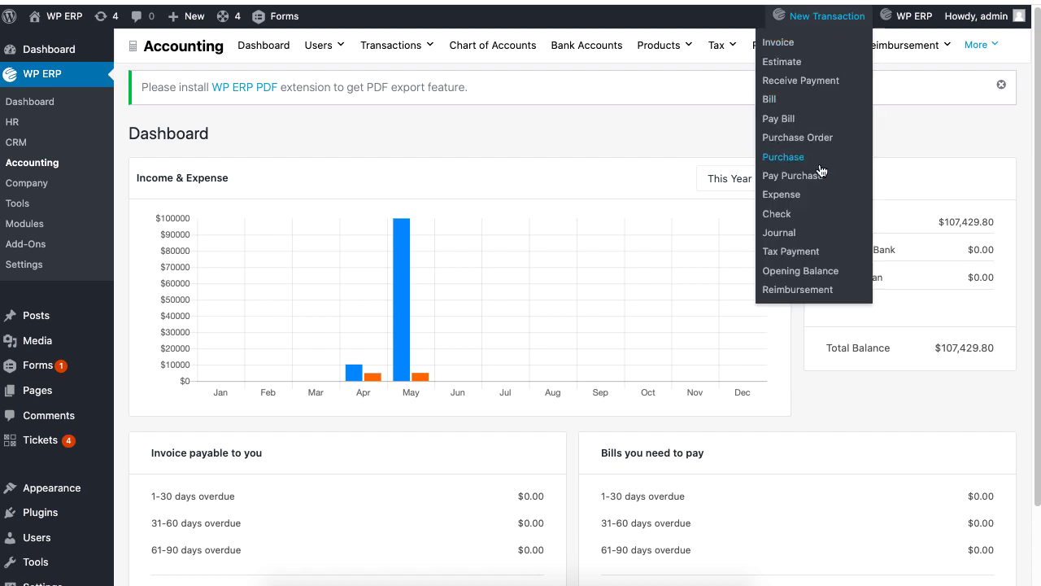
pyautogui.click(834, 278)
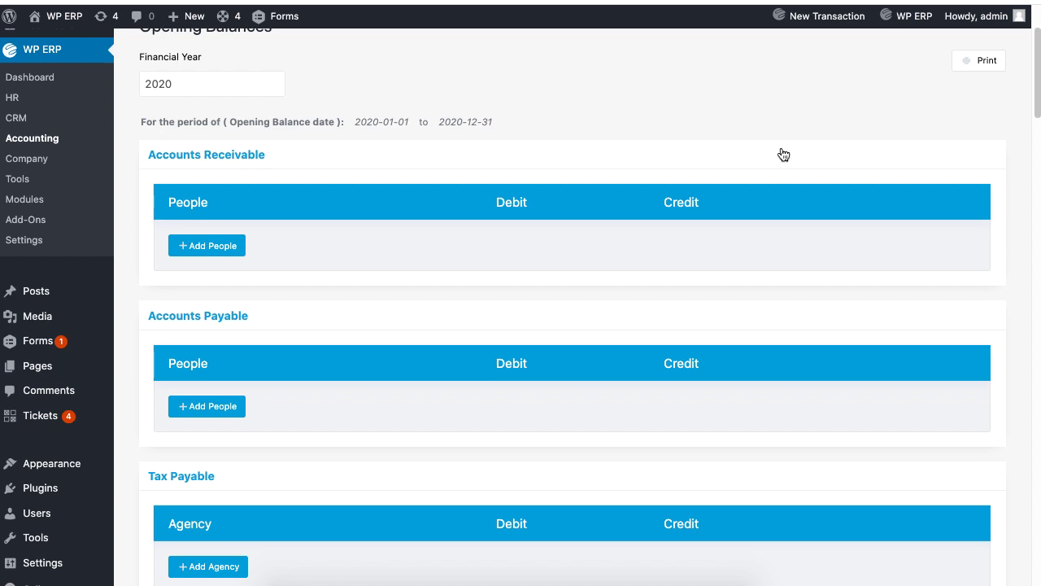
pyautogui.click(213, 246)
pyautogui.click(255, 246)
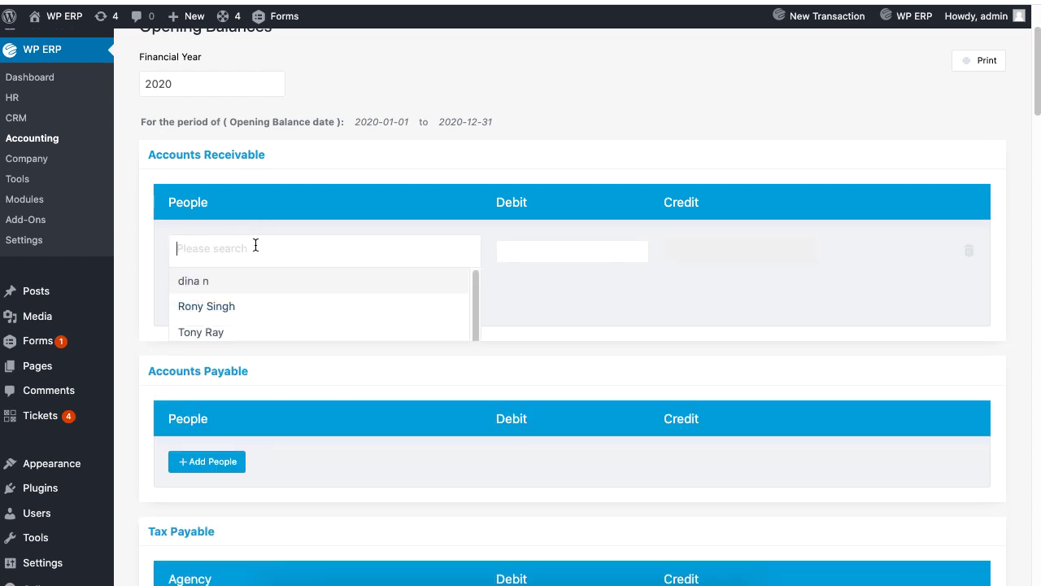
pyautogui.click(258, 305)
pyautogui.click(549, 248)
pyautogui.write('50')
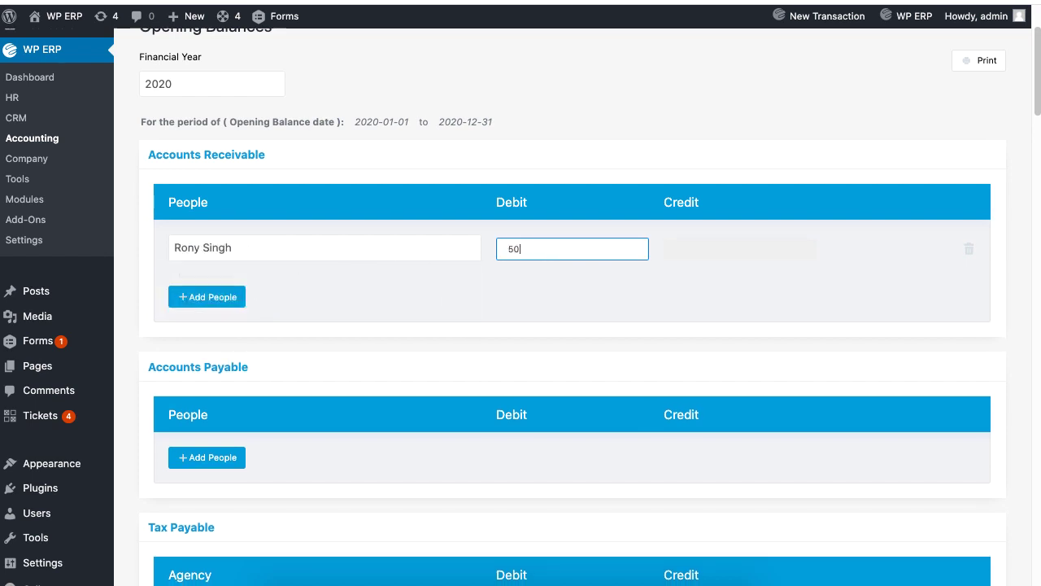
pyautogui.click(227, 299)
pyautogui.click(262, 368)
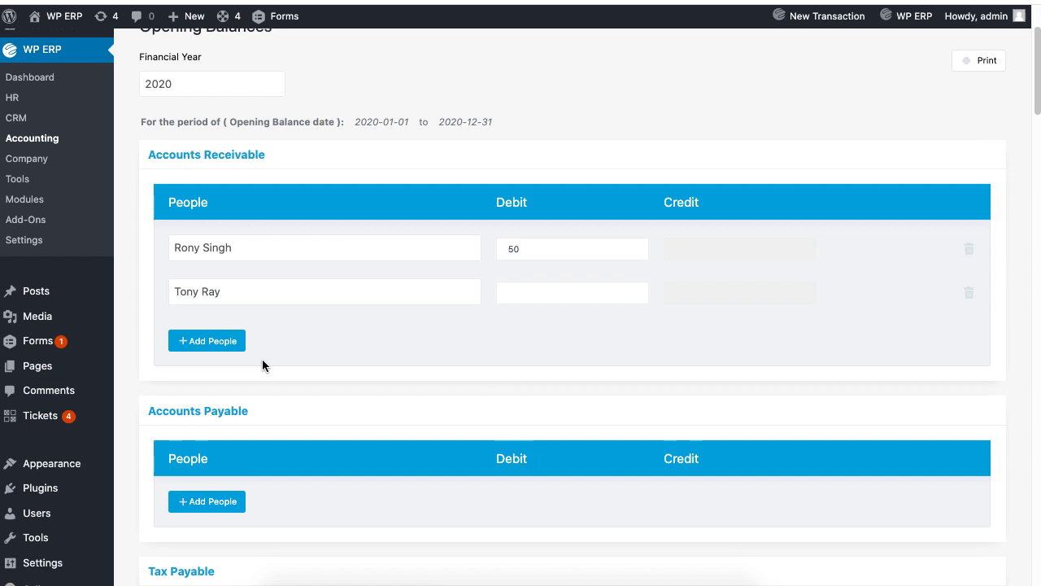
pyautogui.click(526, 290)
pyautogui.write('10')
pyautogui.scroll(-1, 474, 343)
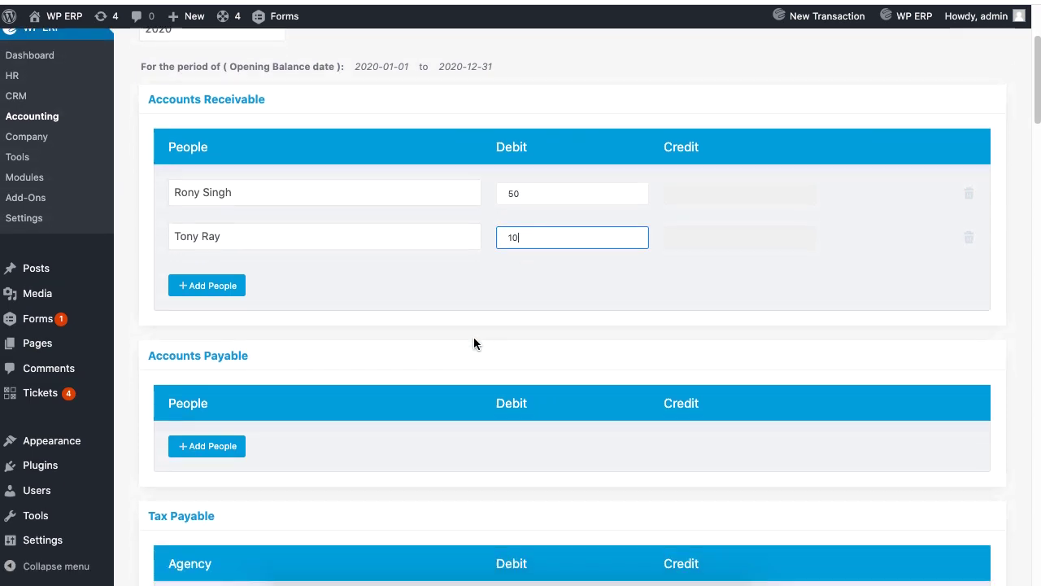
pyautogui.scroll(-1, 474, 343)
pyautogui.click(234, 393)
pyautogui.click(278, 396)
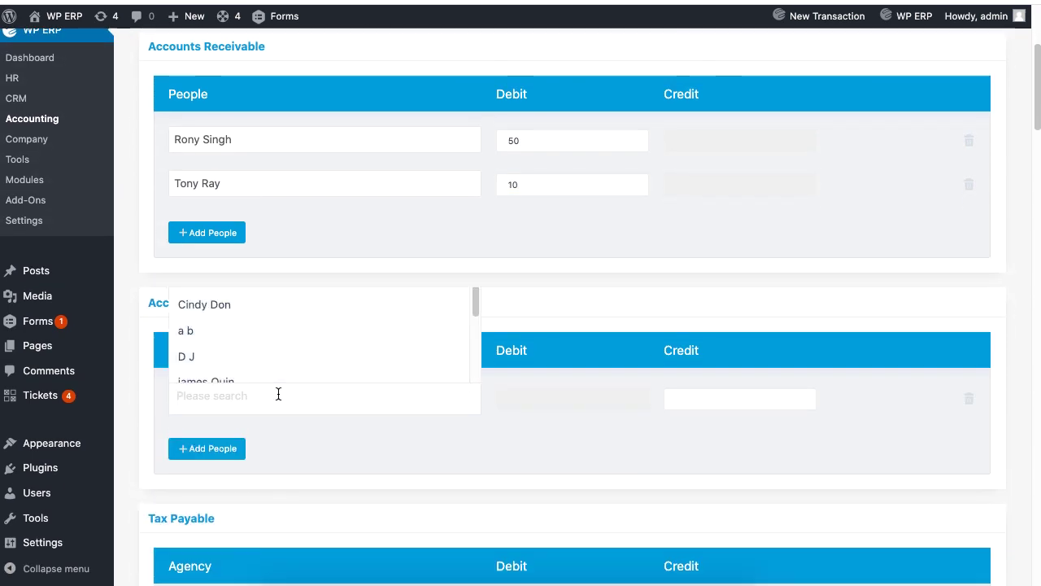
pyautogui.scroll(-1, 355, 367)
pyautogui.scroll(-2, 356, 367)
pyautogui.scroll(2, 339, 356)
pyautogui.scroll(1, 338, 356)
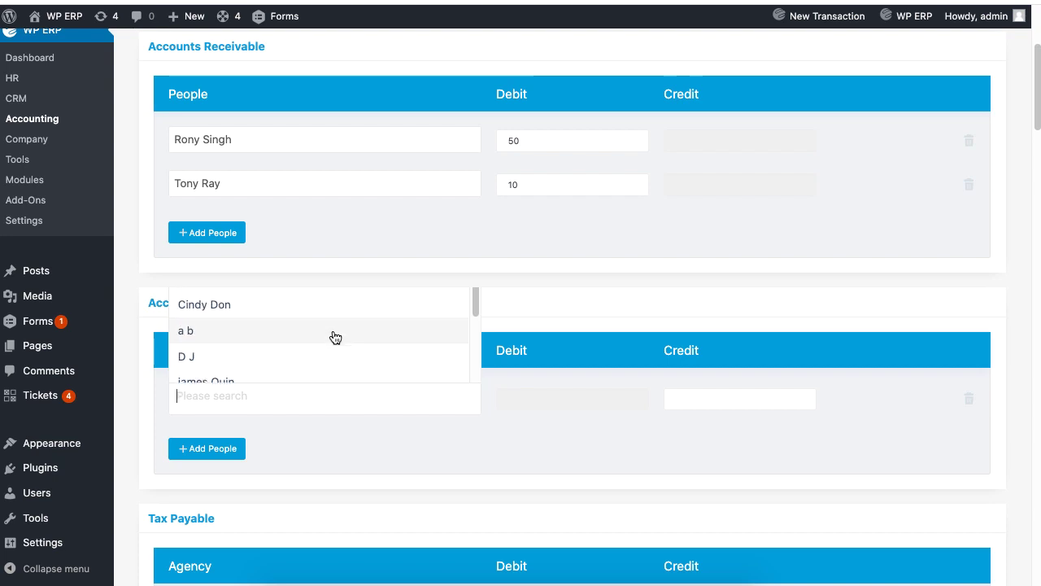
pyautogui.click(332, 307)
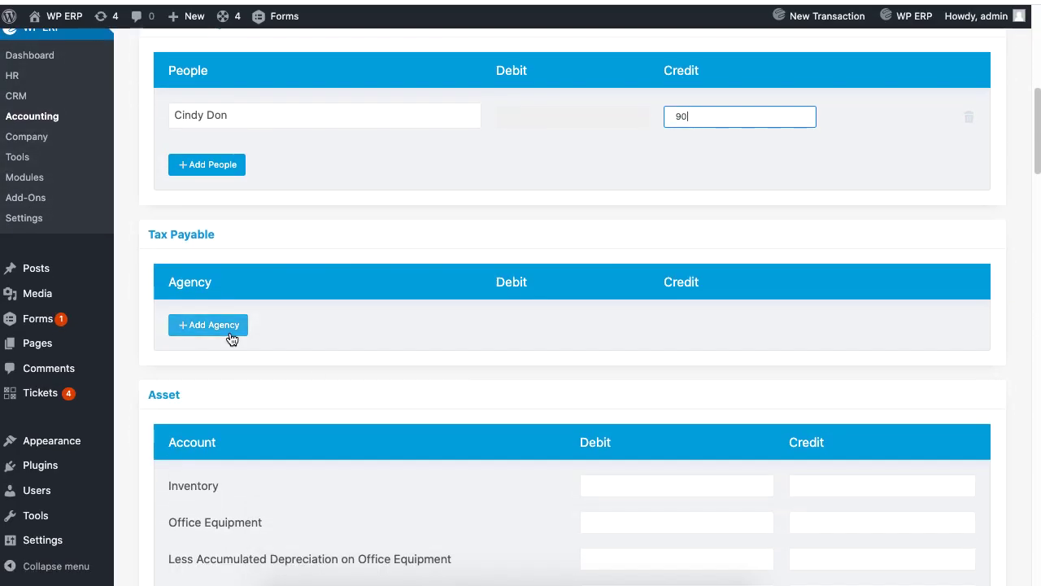
# Step: Add a Tax Payable row for Govt Agency with a 110 credit
pyautogui.click(232, 326)
pyautogui.click(319, 329)
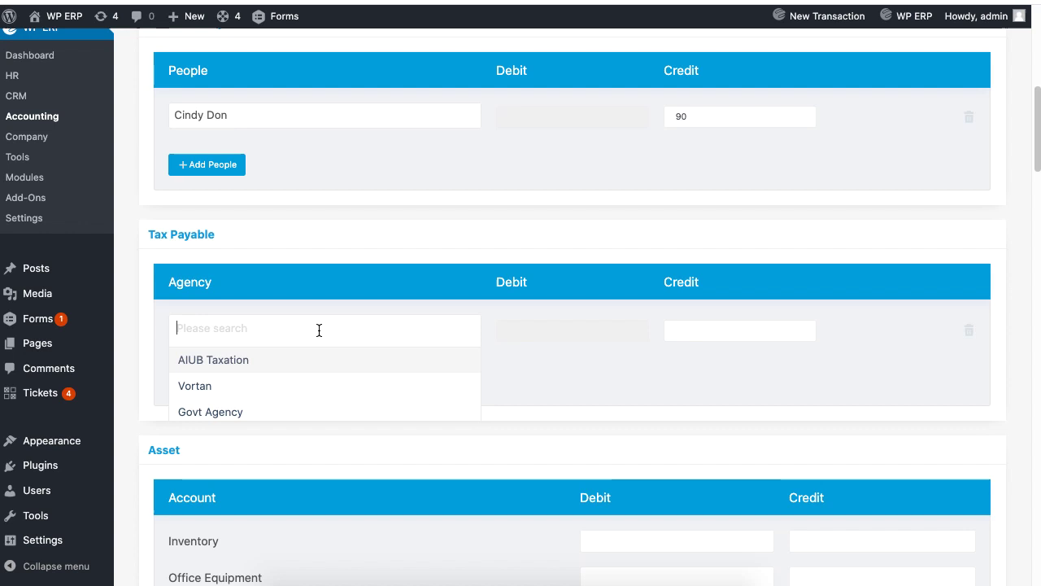
pyautogui.click(323, 414)
pyautogui.press('Tab')
pyautogui.write('110')
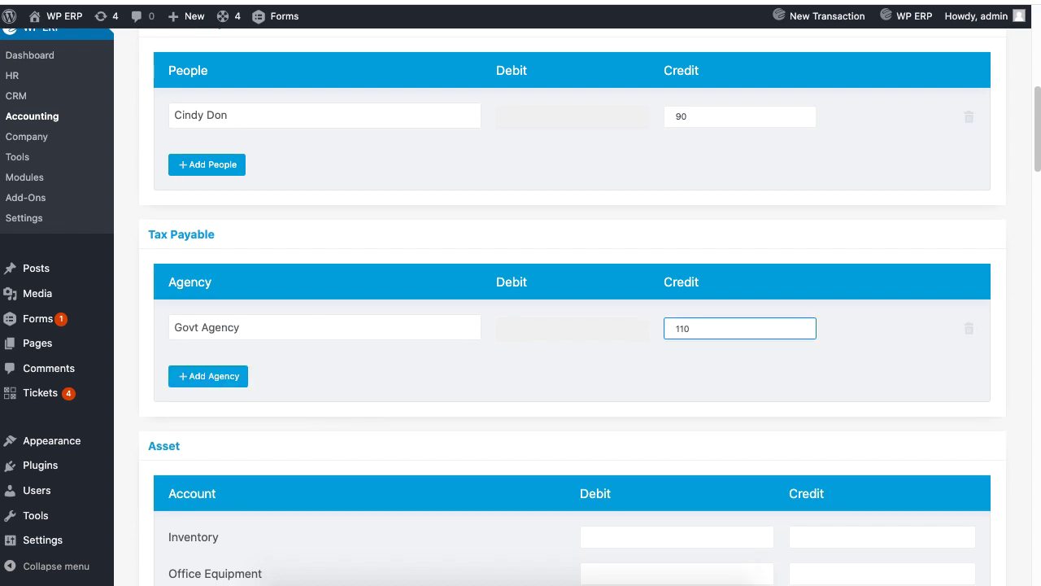
pyautogui.click(613, 356)
# Step: Enter Asset amounts: Inventory debit 100, then 50, 0, 10, 20, 20, 12 down the rows
pyautogui.scroll(-2, 726, 265)
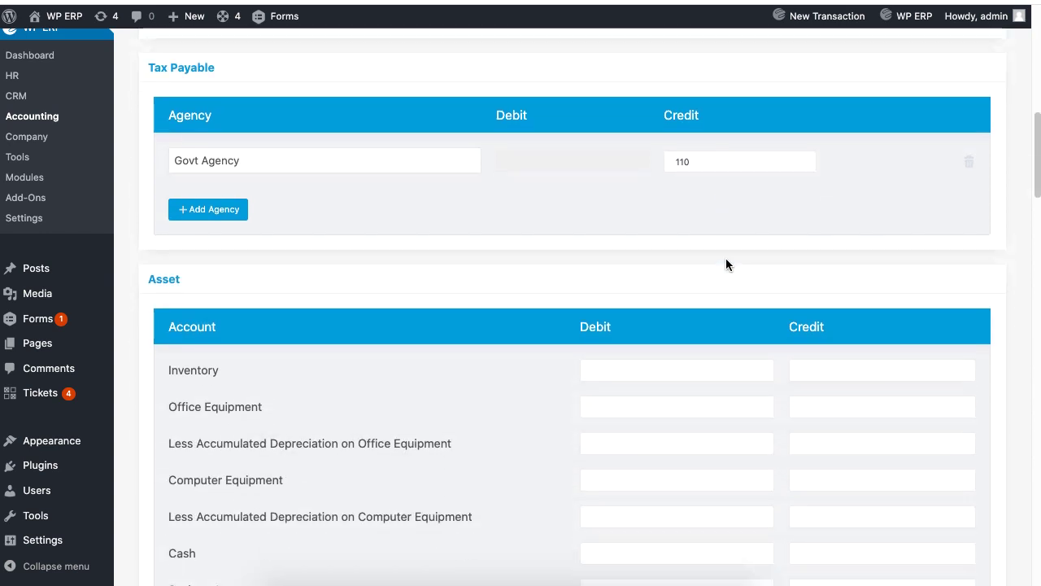
pyautogui.scroll(-4, 724, 263)
pyautogui.click(676, 75)
pyautogui.write('100')
pyautogui.press('Tab')
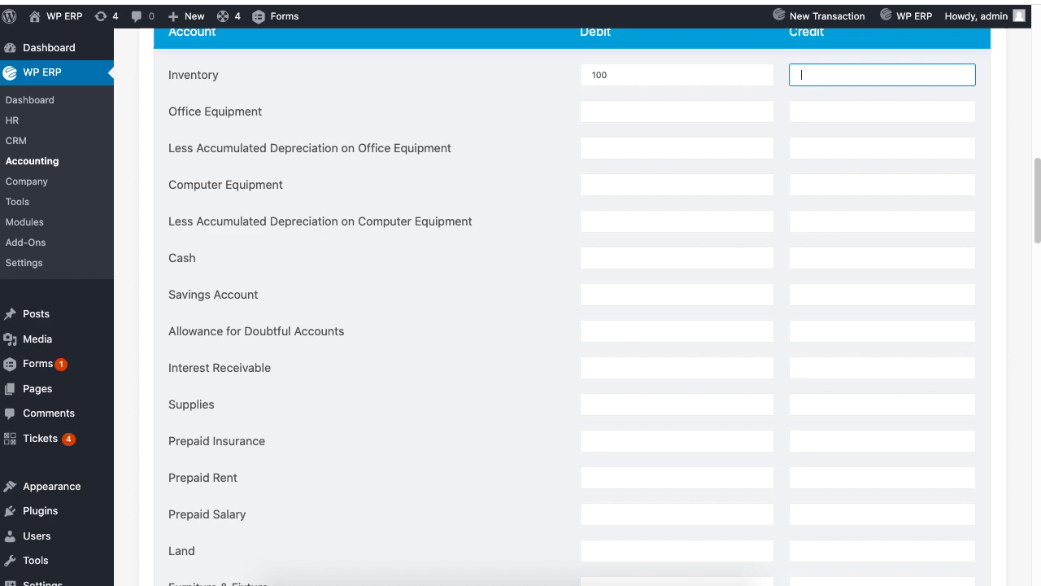
pyautogui.press('Tab')
pyautogui.write('50\t\t0\t10\t20\t\t\t20\t12')
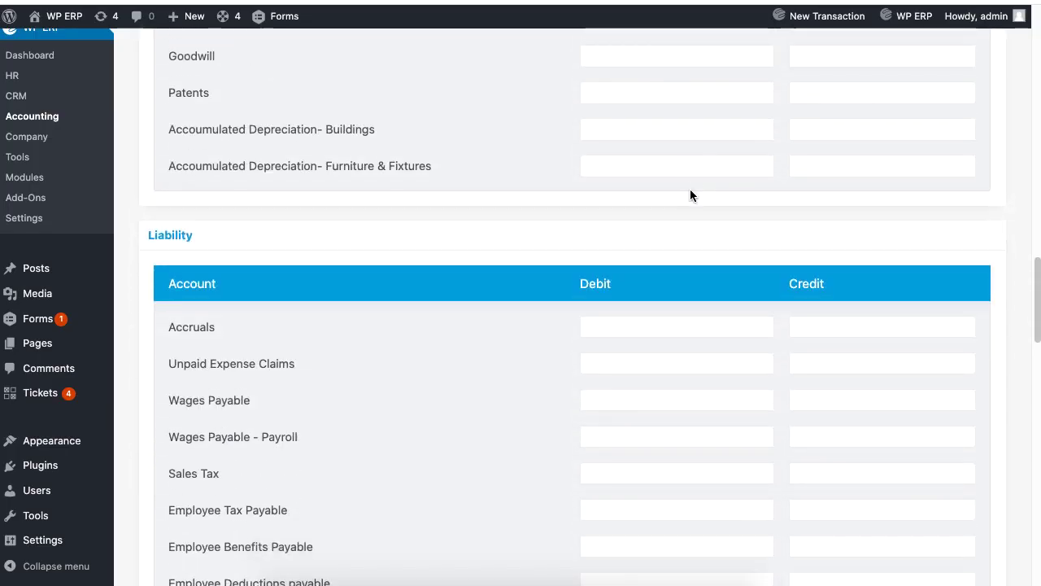
pyautogui.scroll(-5, 689, 188)
# Step: Credit Unpaid Expense Claims 20, Wages Payable 10, Wages Payable - Payroll 90, Sales Tax 5, Employee Tax 20
pyautogui.click(837, 114)
pyautogui.write('20')
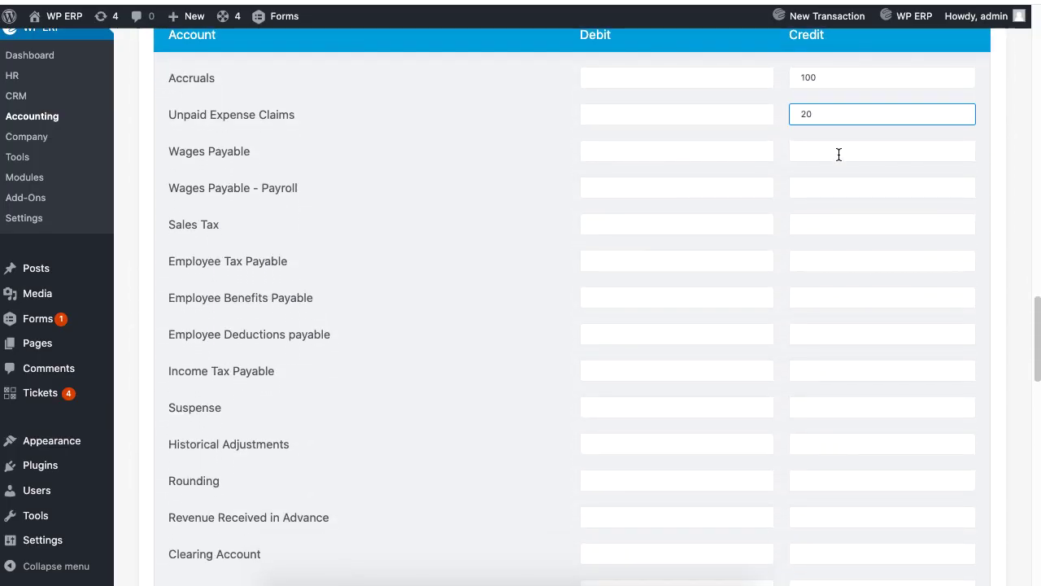
pyautogui.click(837, 151)
pyautogui.write('10')
pyautogui.click(846, 187)
pyautogui.write('90')
pyautogui.click(834, 226)
pyautogui.write('5')
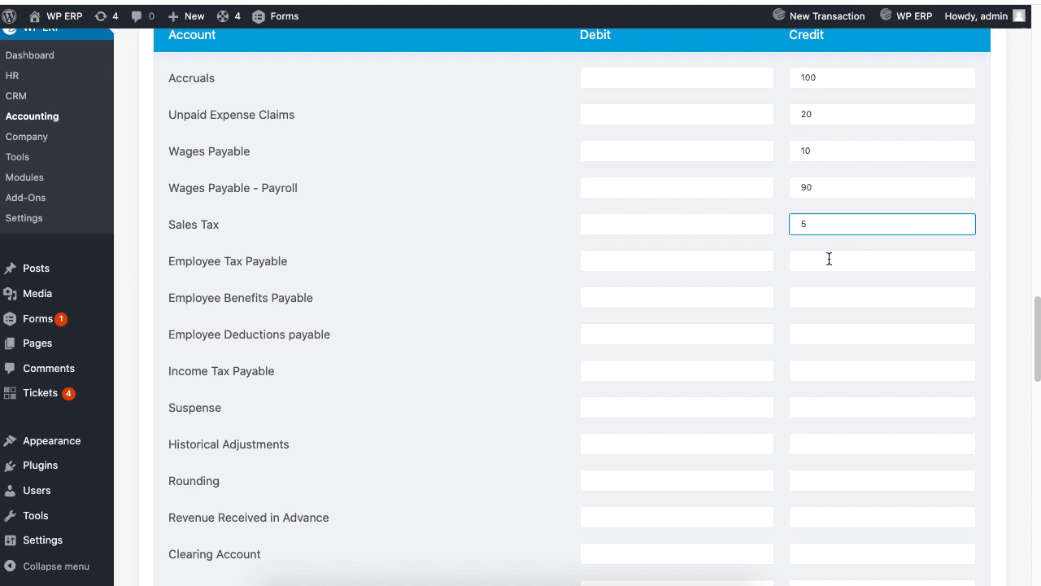
pyautogui.click(830, 260)
pyautogui.write('20')
# Step: Credit Employee Benefits Payable 10, Employee Deductions 90 and Income Tax Payable 40
pyautogui.click(833, 299)
pyautogui.write('10')
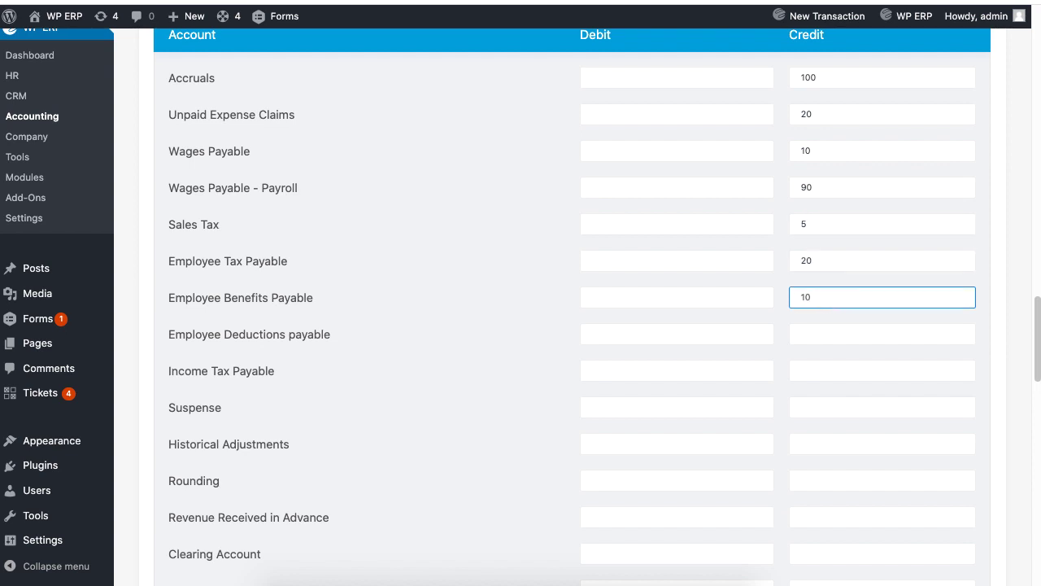
pyautogui.click(810, 334)
pyautogui.write('90')
pyautogui.click(832, 368)
pyautogui.write('40')
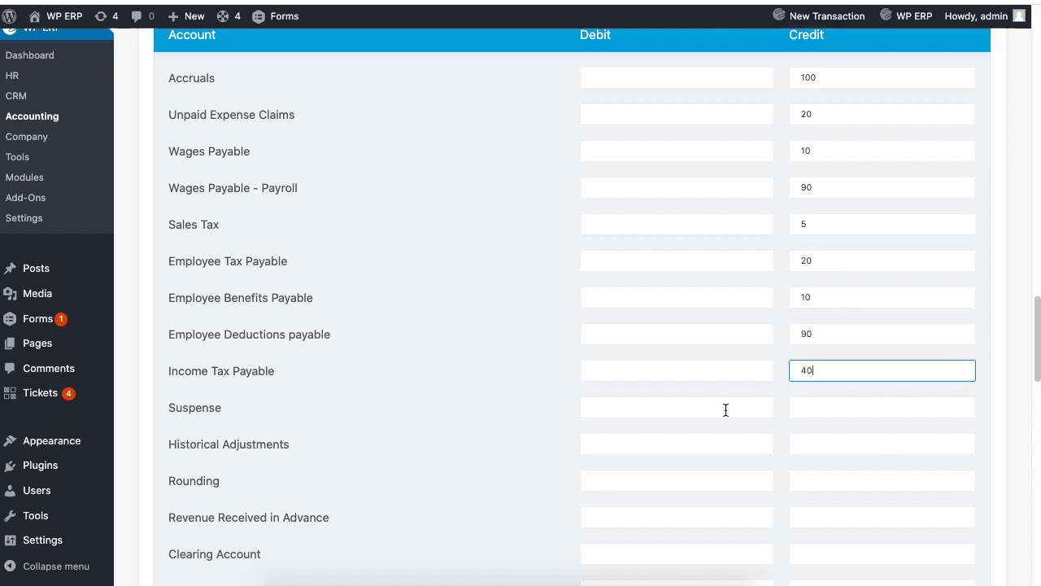
# Step: Debit Suspense 90 and Historical Adjustments 80
pyautogui.click(725, 409)
pyautogui.write('90')
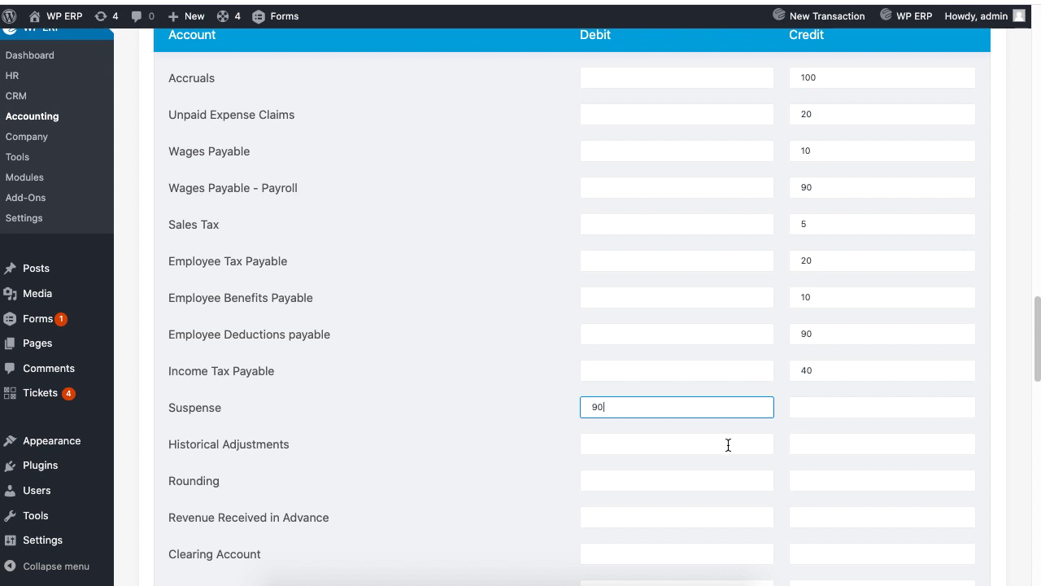
pyautogui.click(728, 444)
pyautogui.write('80')
pyautogui.click(729, 487)
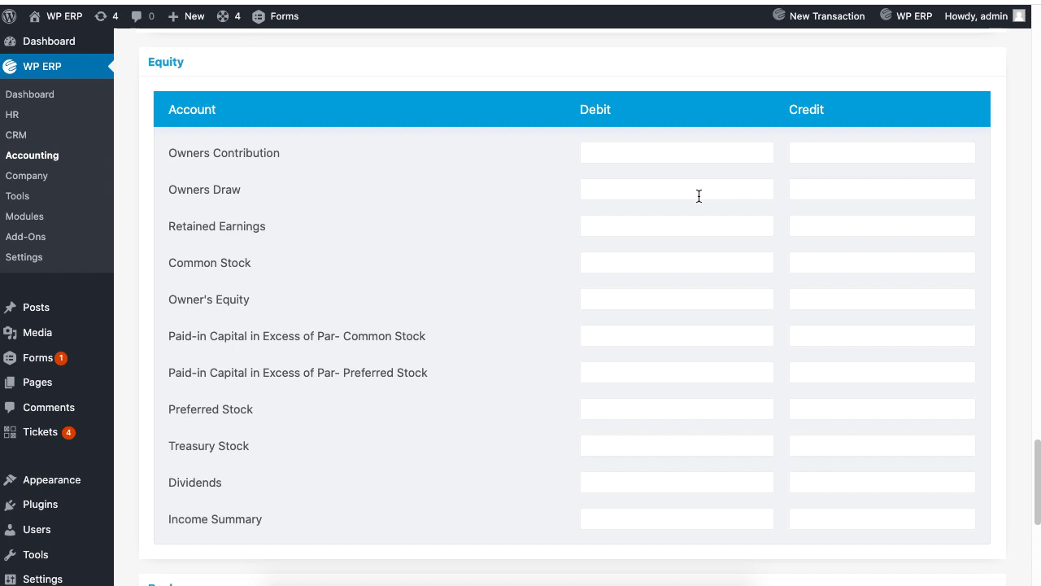
# Step: Highlight the Equity account names, from Owners Contribution to the Paid-in Capital rows, to review them
pyautogui.moveTo(282, 153); pyautogui.dragTo(157, 157)
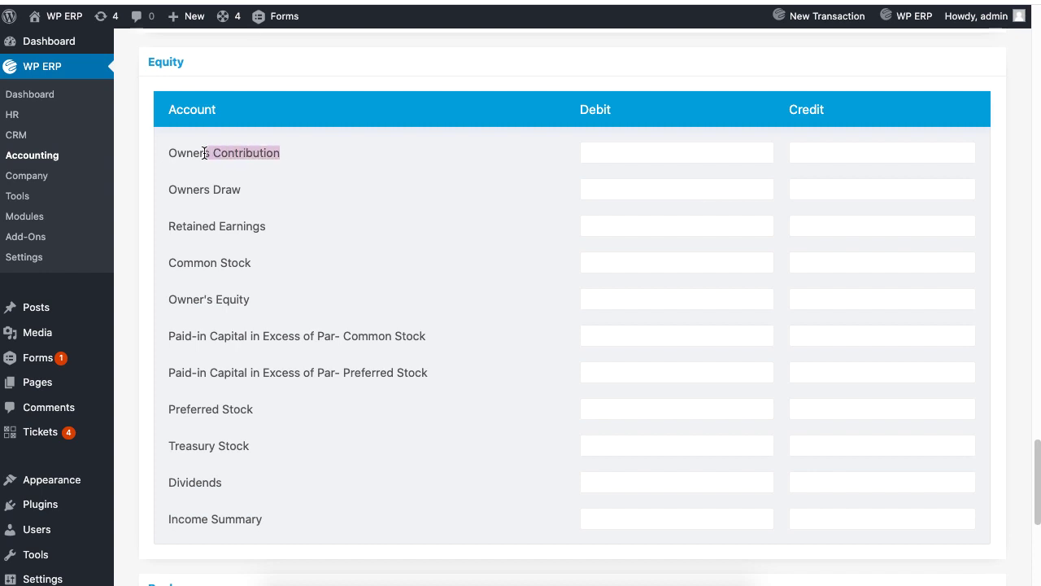
pyautogui.moveTo(259, 190); pyautogui.dragTo(163, 191)
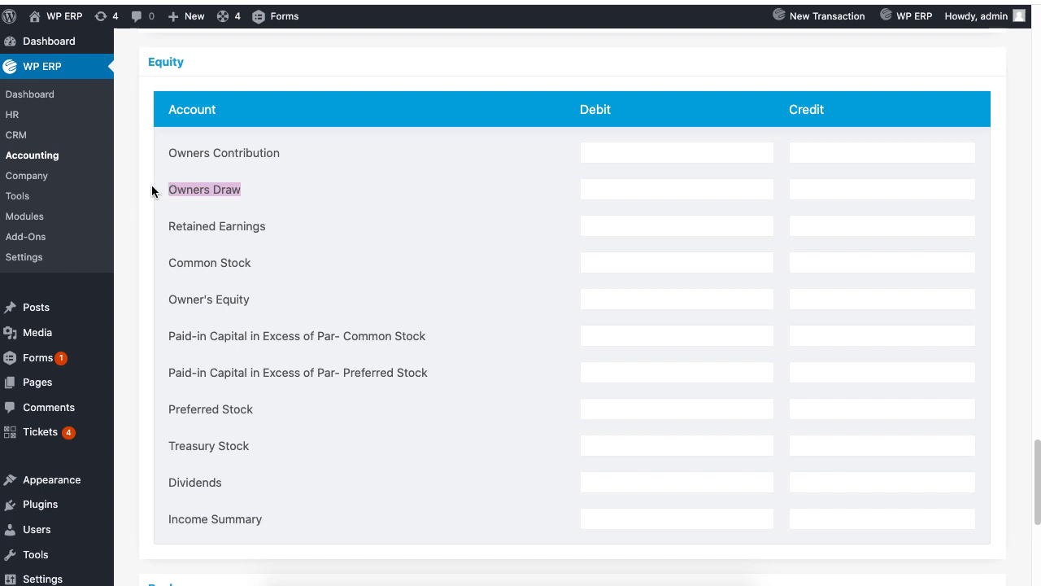
pyautogui.moveTo(252, 299); pyautogui.dragTo(161, 297)
pyautogui.click(299, 300)
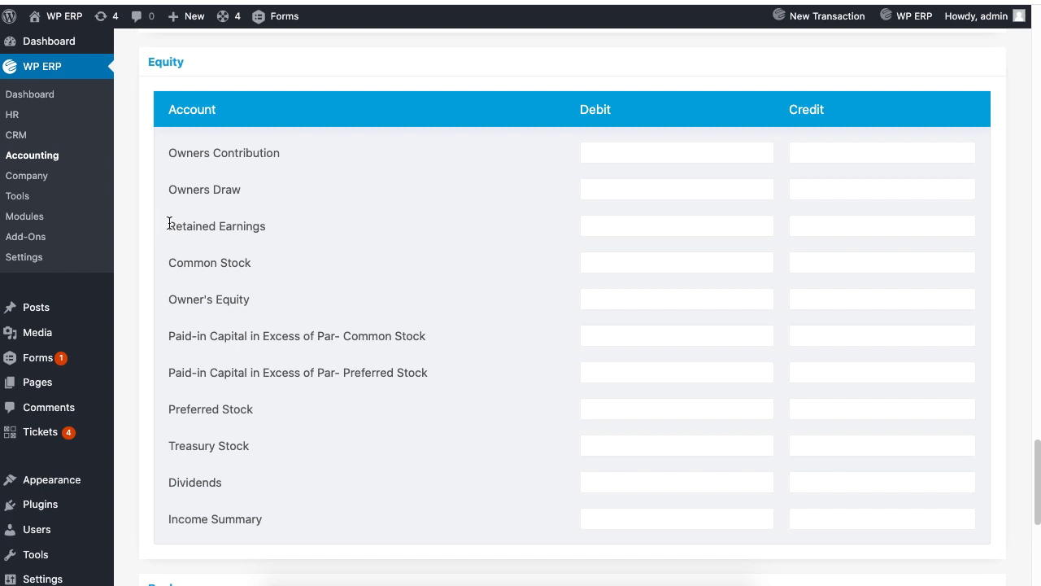
pyautogui.moveTo(169, 224); pyautogui.dragTo(242, 254)
pyautogui.click(297, 259)
pyautogui.moveTo(170, 336); pyautogui.dragTo(430, 374)
pyautogui.click(438, 376)
# Step: Credit Paid-in Capital Common Stock 100, Common Stock 600 and Retained Earnings 700
pyautogui.click(823, 333)
pyautogui.write('100')
pyautogui.click(824, 259)
pyautogui.write('6')
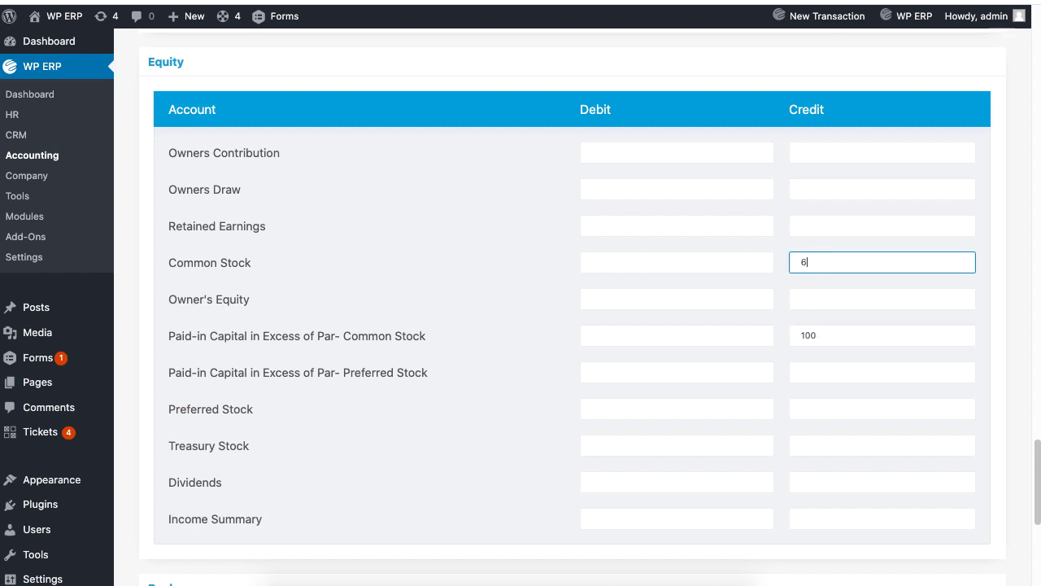
pyautogui.write('00')
pyautogui.click(832, 226)
pyautogui.write('700')
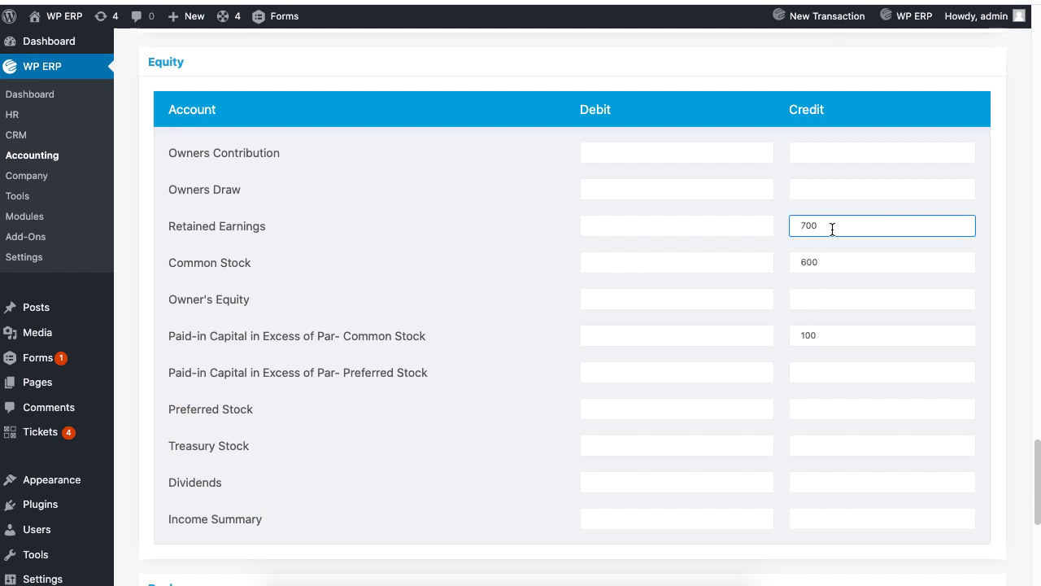
# Step: Enter preferred stock credits, Paid-in Capital Preferred Stock 50 and 90 for Preferred Stock
pyautogui.click(841, 372)
pyautogui.write('50')
pyautogui.scroll(-1, 841, 374)
pyautogui.write('90')
pyautogui.click(847, 395)
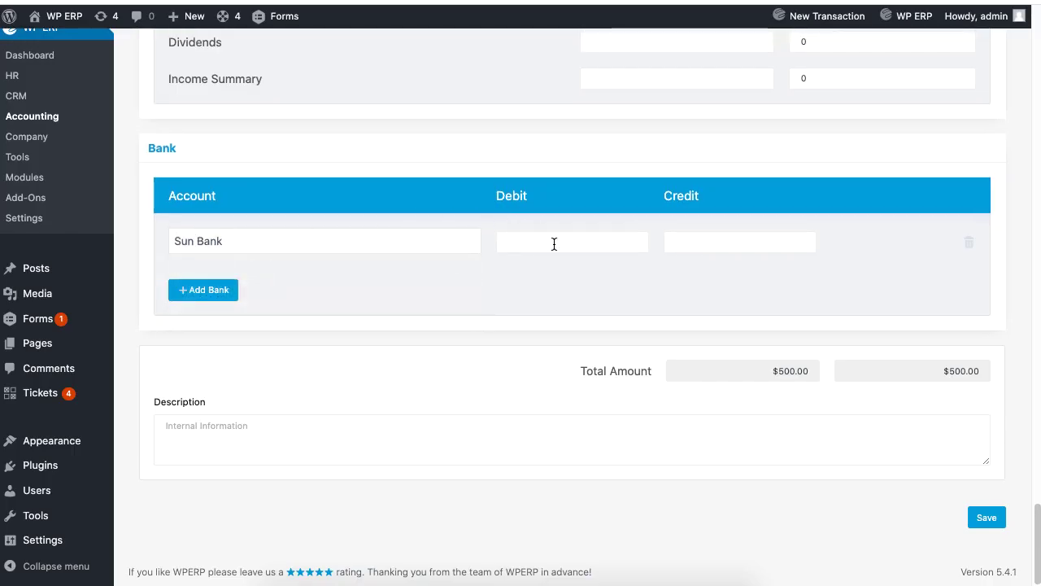
# Step: Debit Sun Bank 100 and add Bright Bank LTD with a 100 debit
pyautogui.click(554, 244)
pyautogui.write('100')
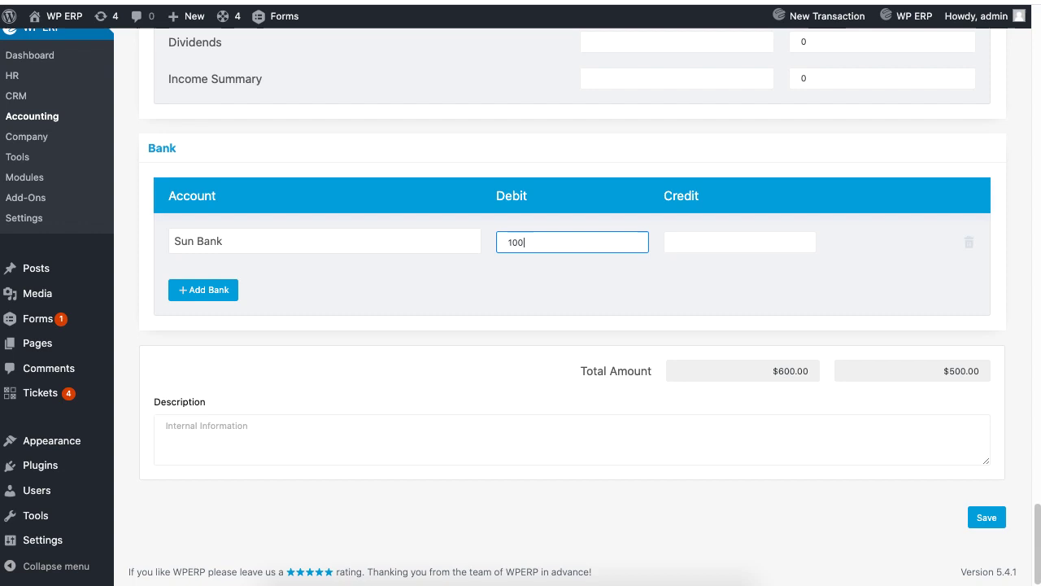
pyautogui.click(226, 292)
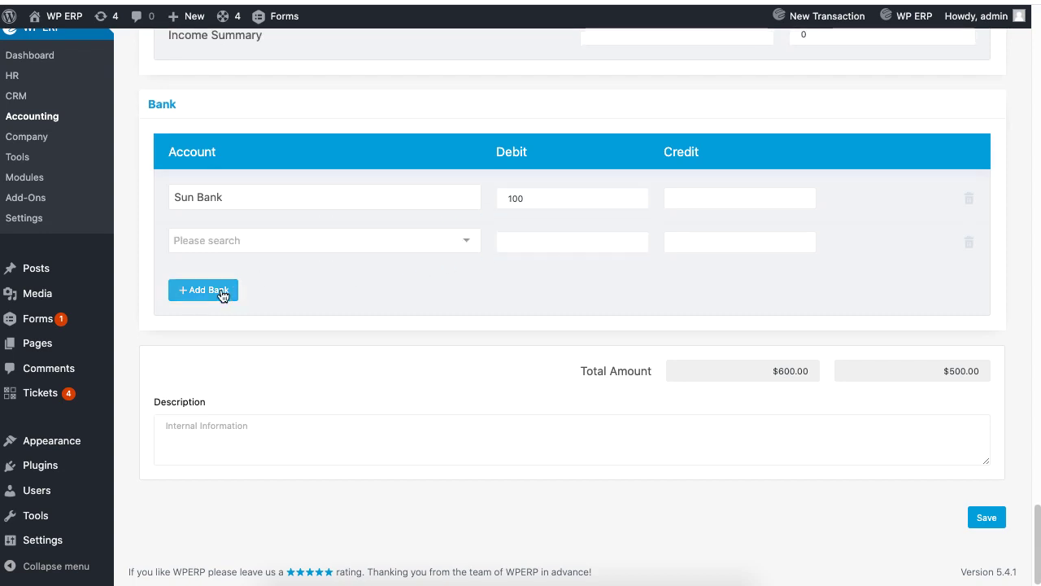
pyautogui.click(248, 242)
pyautogui.click(251, 295)
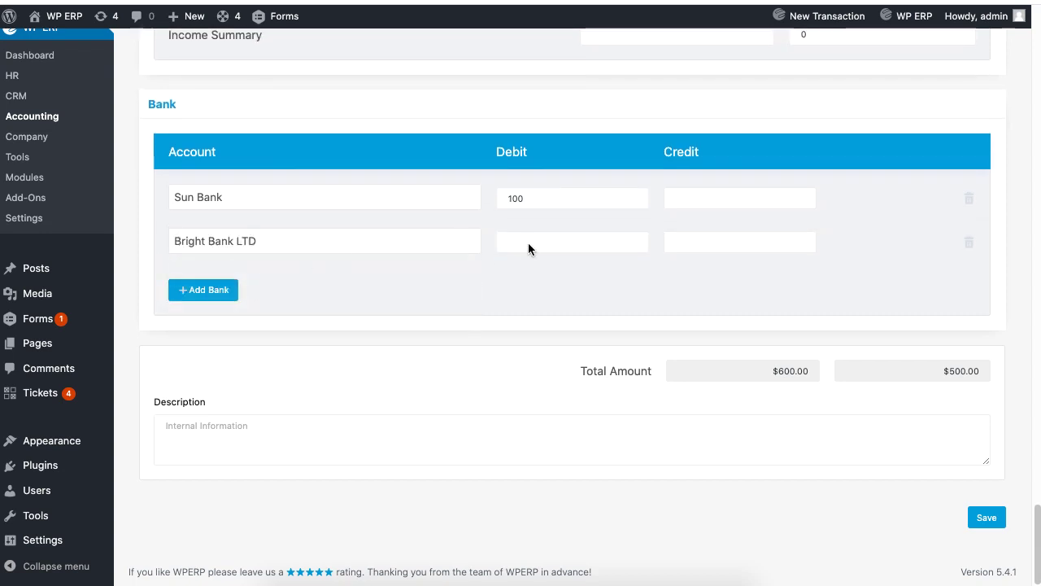
pyautogui.click(560, 245)
pyautogui.write('10')
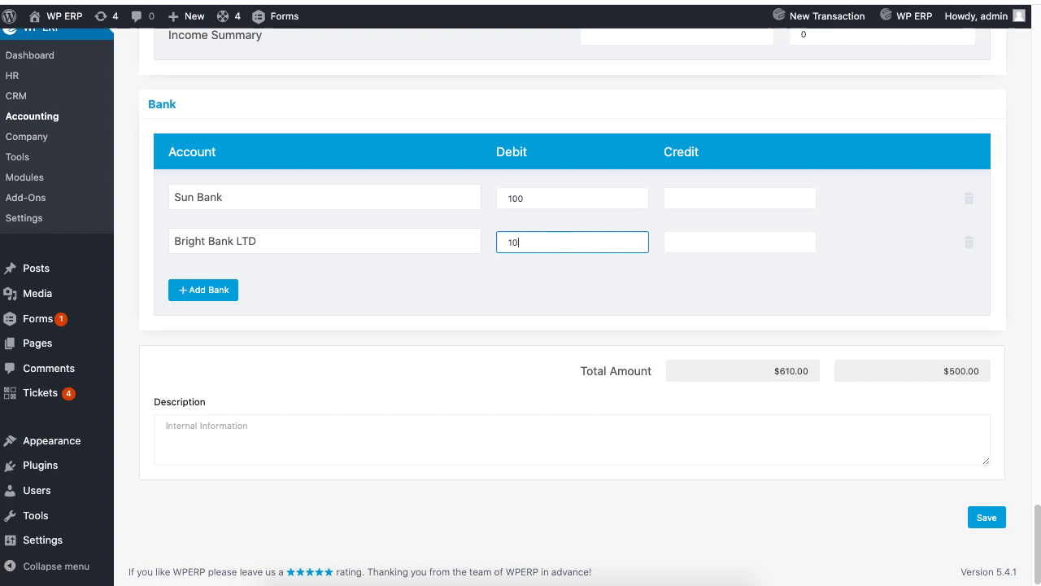
pyautogui.write('0')
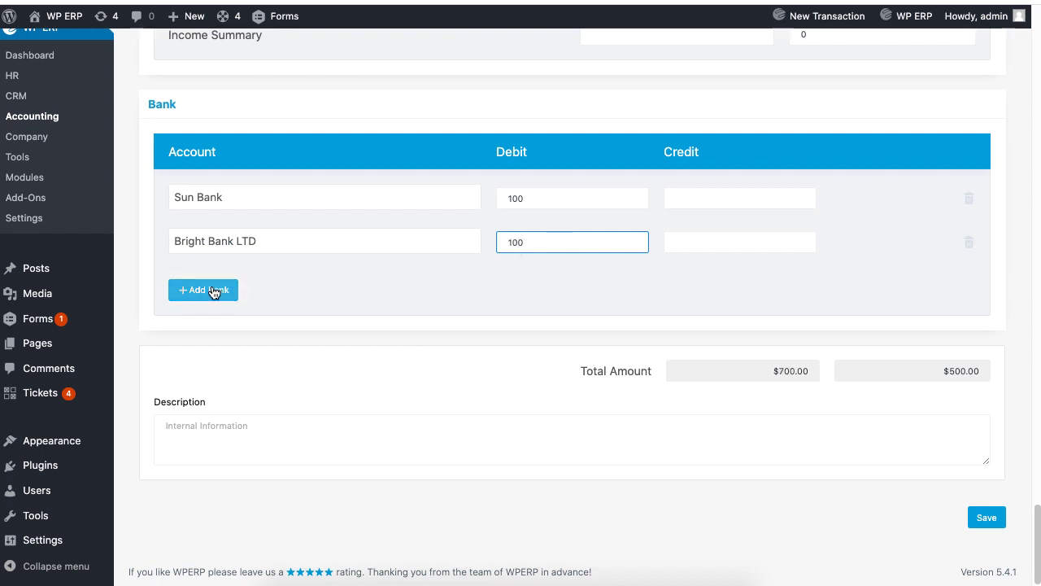
# Step: Add Lanka Bank with a 200 credit, balancing both totals at $700
pyautogui.click(213, 291)
pyautogui.click(273, 240)
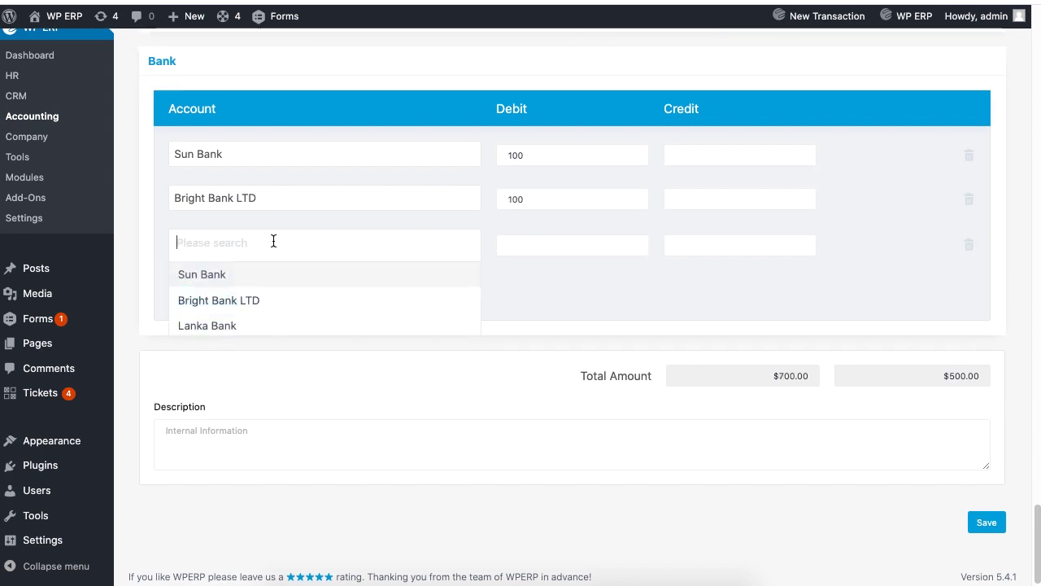
pyautogui.click(274, 324)
pyautogui.click(755, 238)
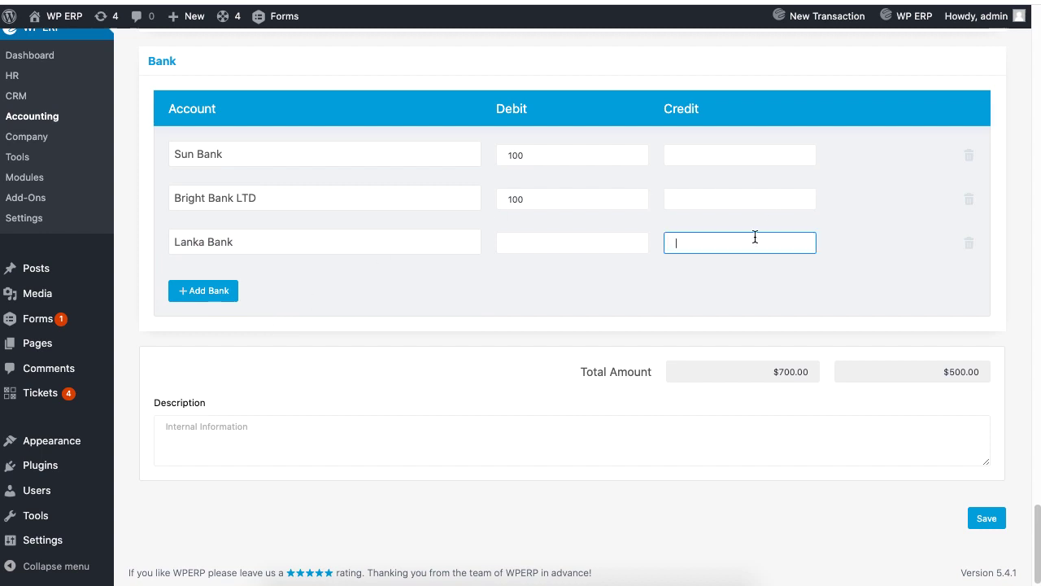
pyautogui.write('200')
pyautogui.click(785, 277)
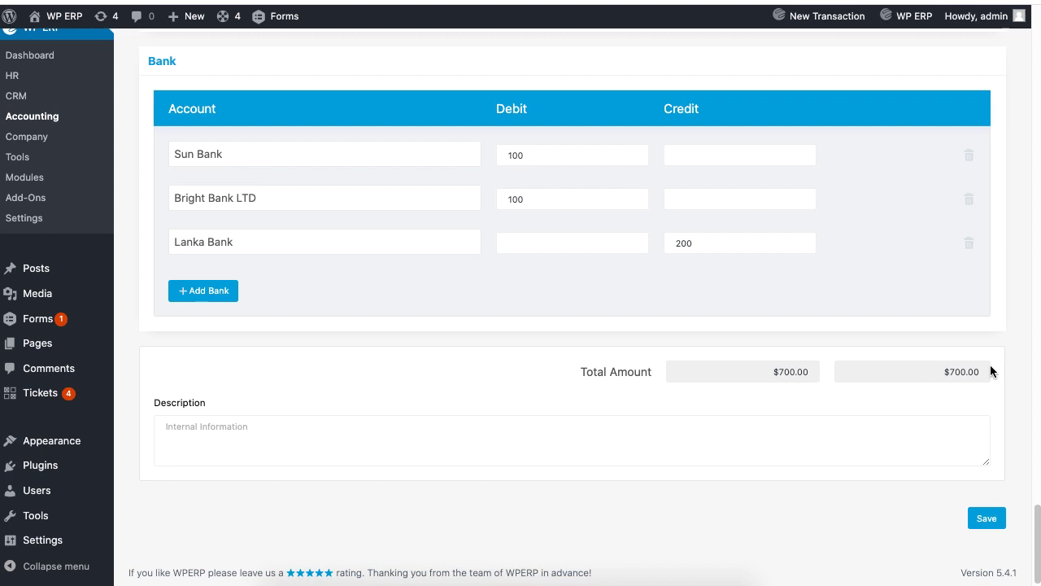
# Step: Save the opening balances form with both totals at $700.00
pyautogui.click(987, 521)
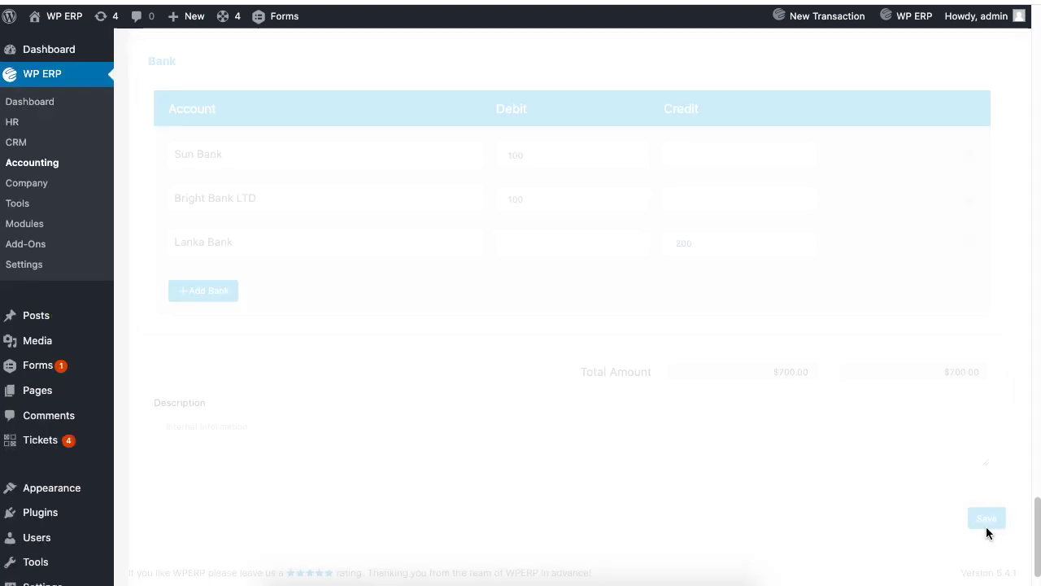